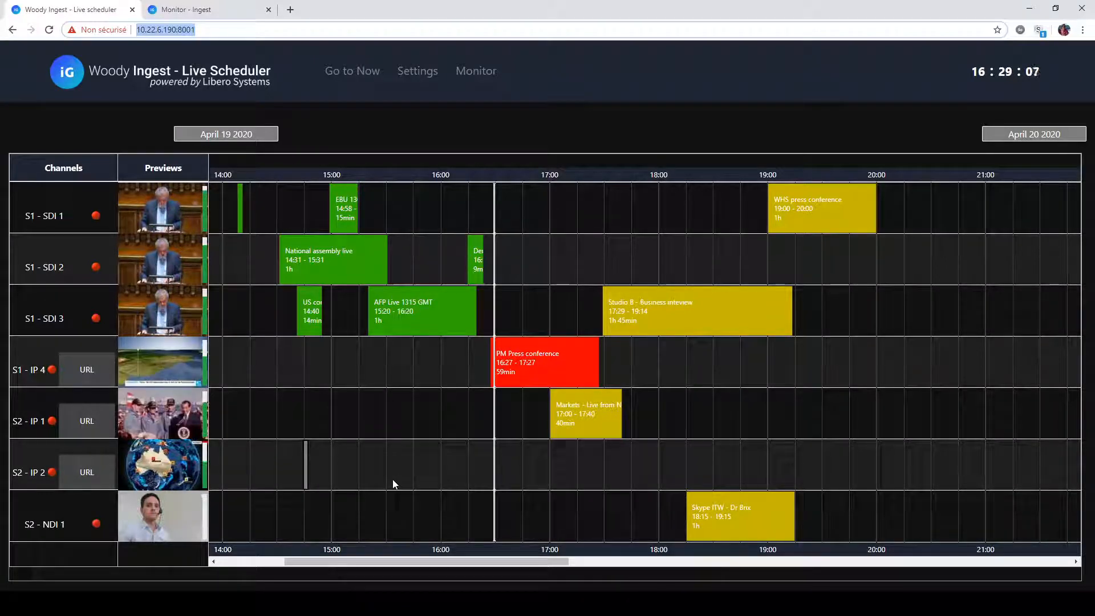
- Create a recording job on channel S1 - SDI 2 from 17:30 to 18:30, titled "Demo scheduled recording"
{"action": "left_click", "coordinate": [564, 274]}
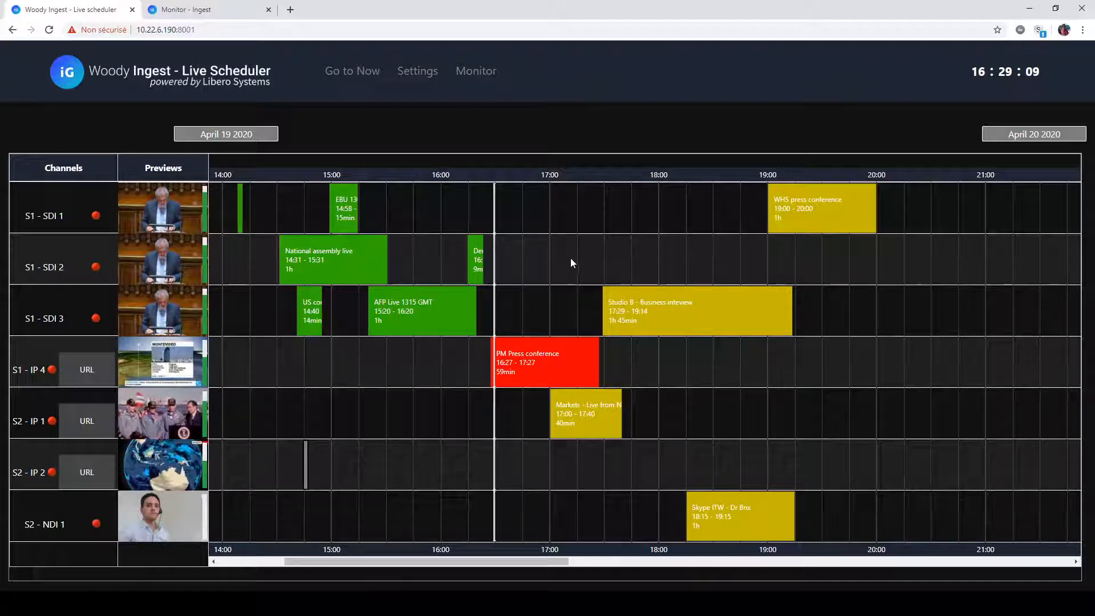
{"action": "left_click", "coordinate": [624, 260]}
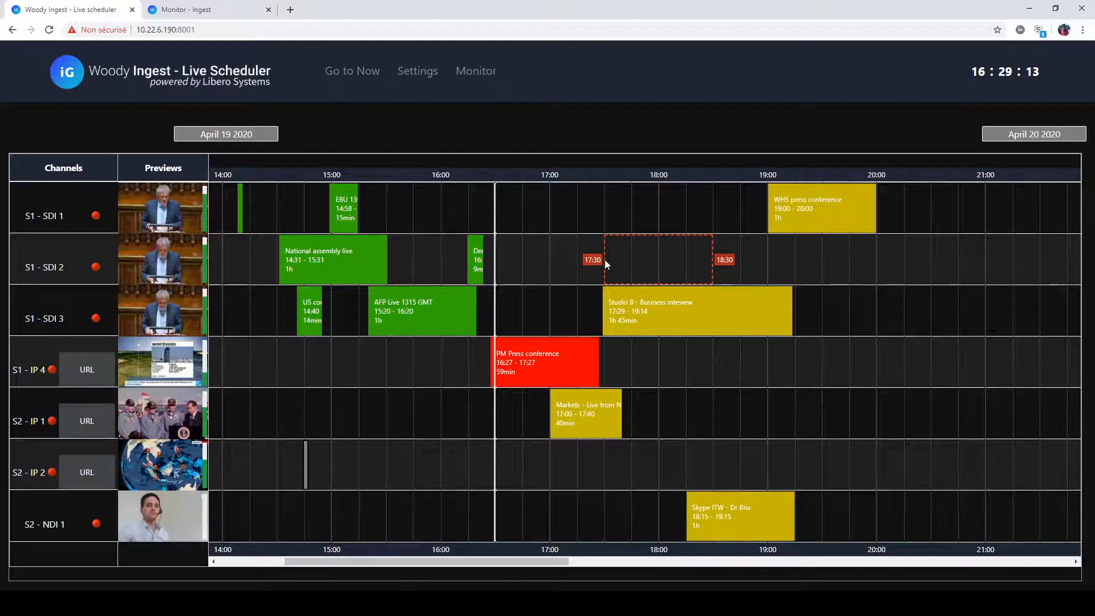
{"action": "left_click", "coordinate": [605, 261]}
{"action": "left_click", "coordinate": [626, 264]}
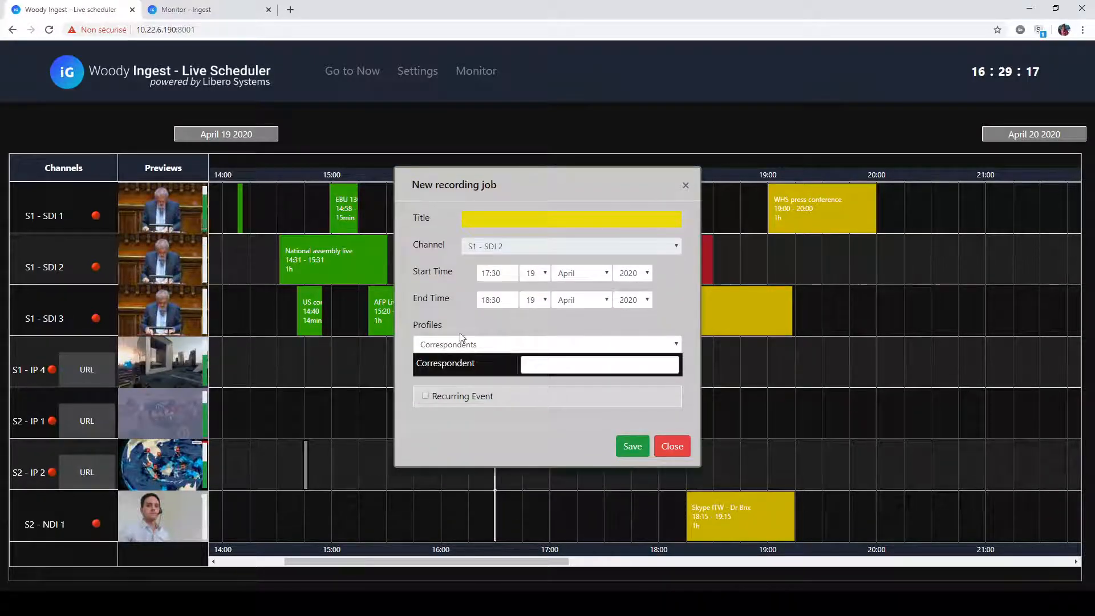
{"action": "left_click", "coordinate": [486, 221]}
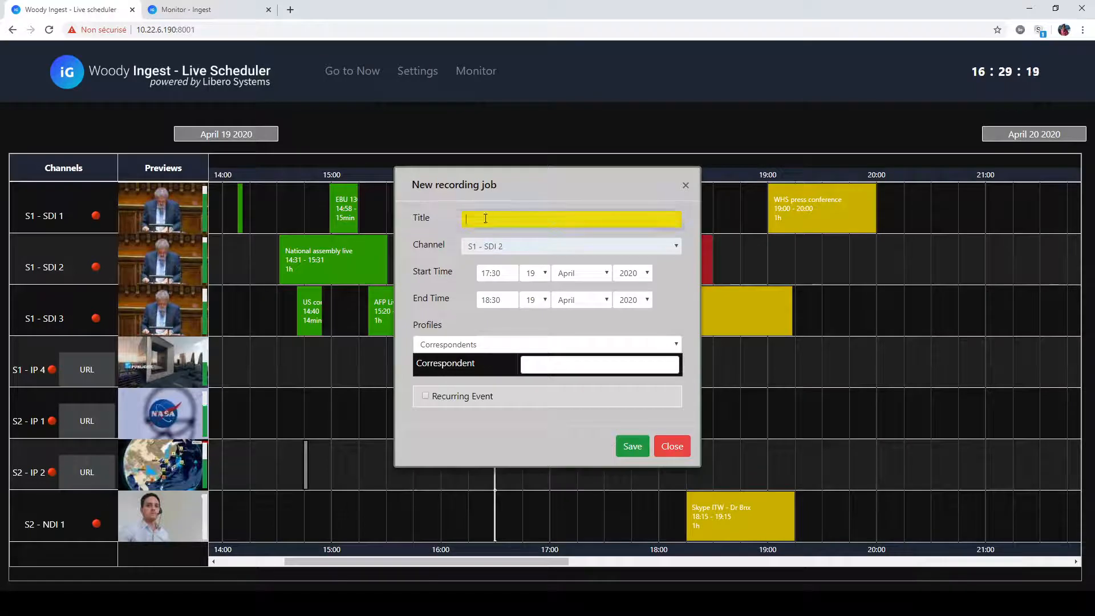
{"action": "type", "text": "Demo sc"}
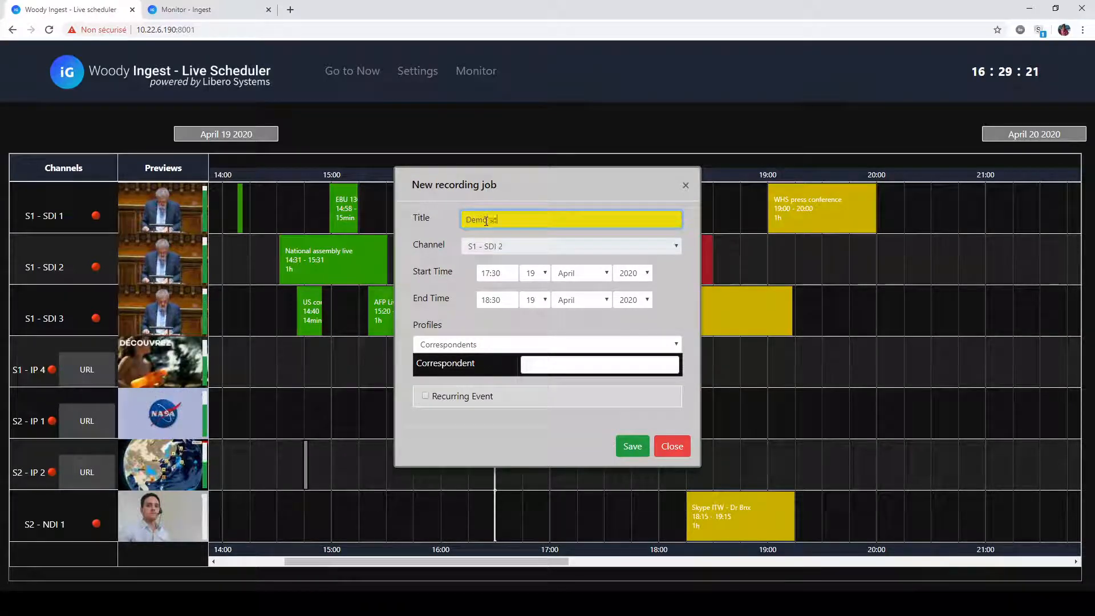
{"action": "type", "text": "heduled recording"}
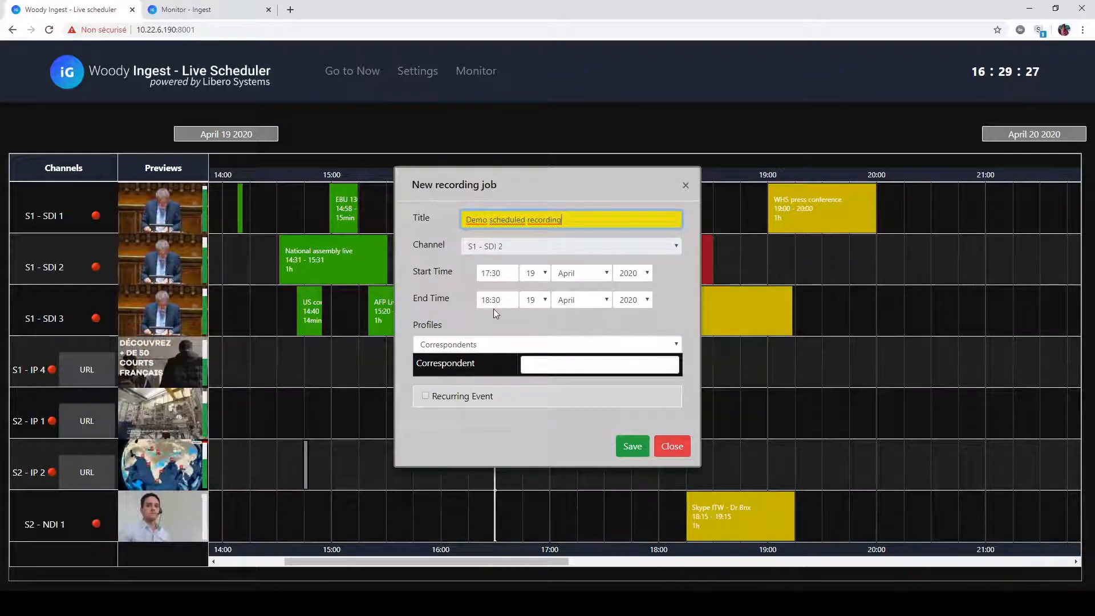
- Give the scheduled job the Correspondents profile, enter the correspondent's name, and save the job
{"action": "left_click", "coordinate": [463, 349]}
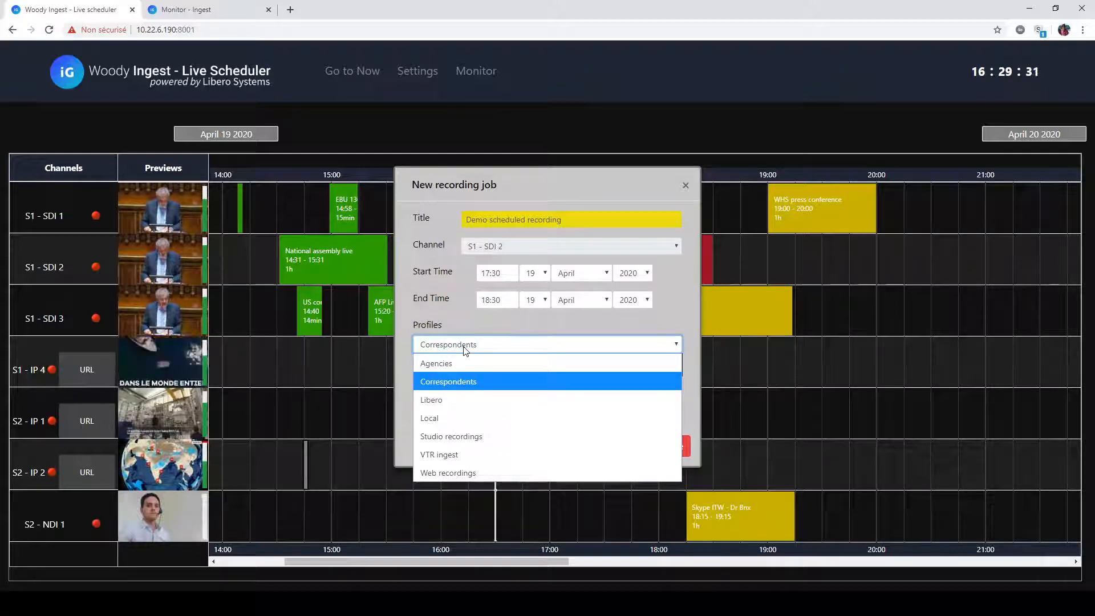
{"action": "left_click", "coordinate": [480, 382]}
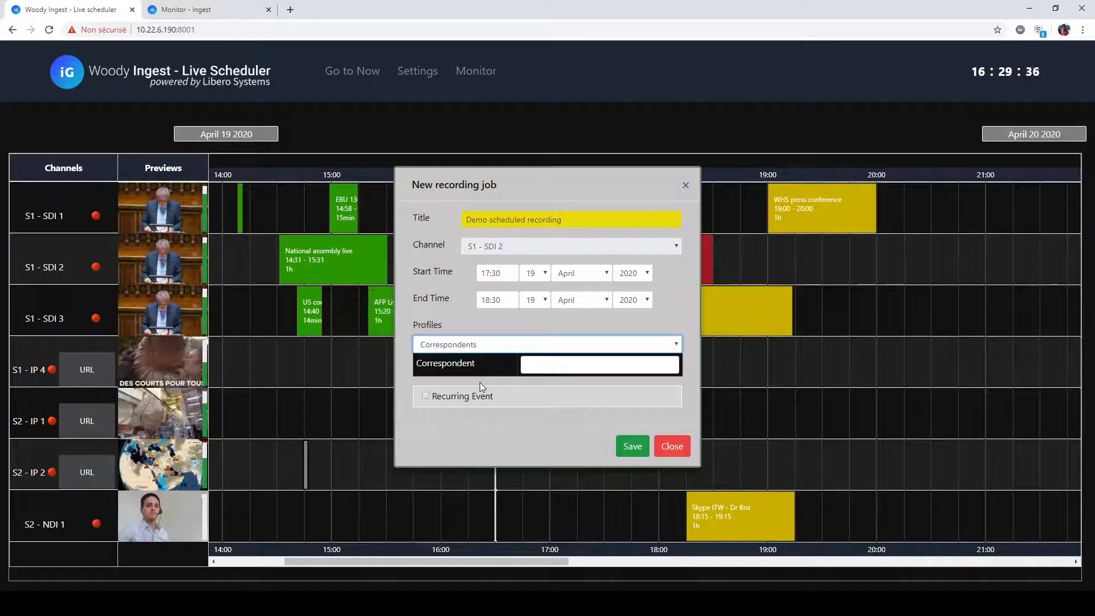
{"action": "left_click", "coordinate": [555, 368]}
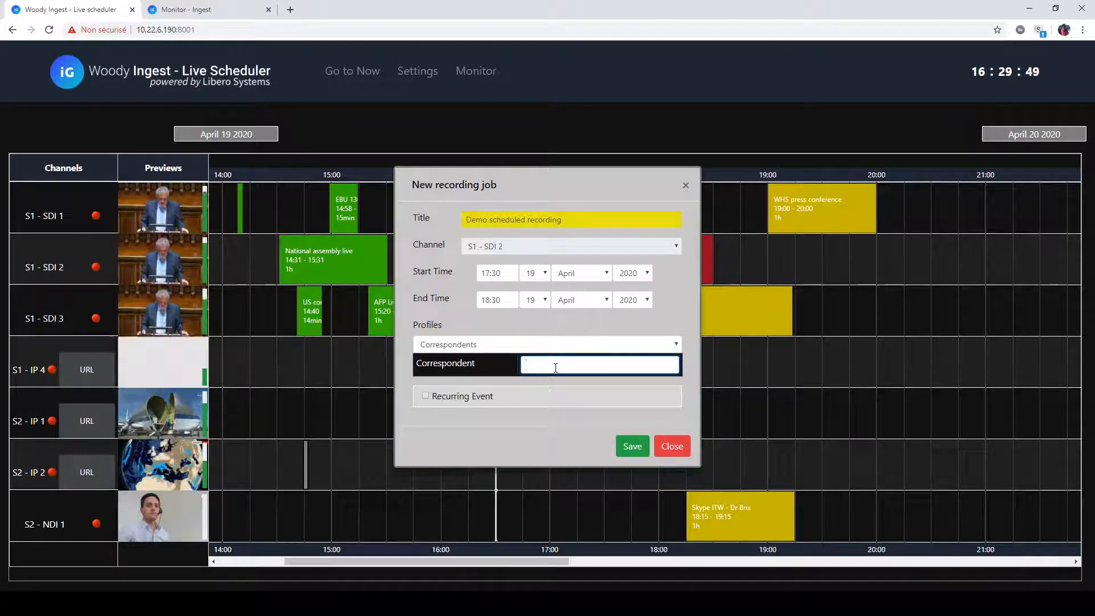
{"action": "type", "text": "John"}
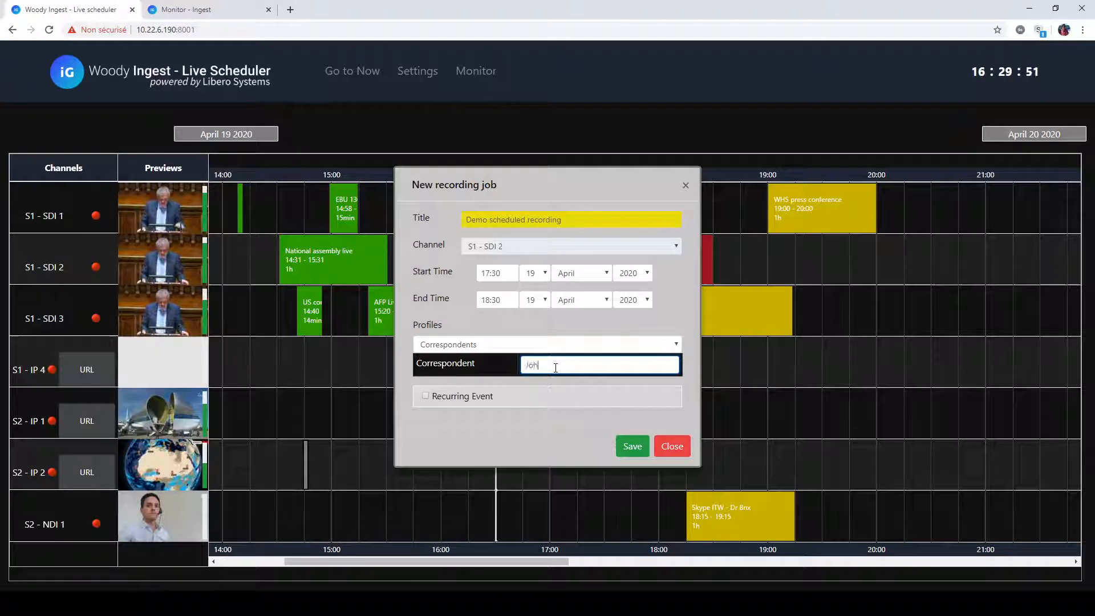
{"action": "left_click", "coordinate": [630, 448]}
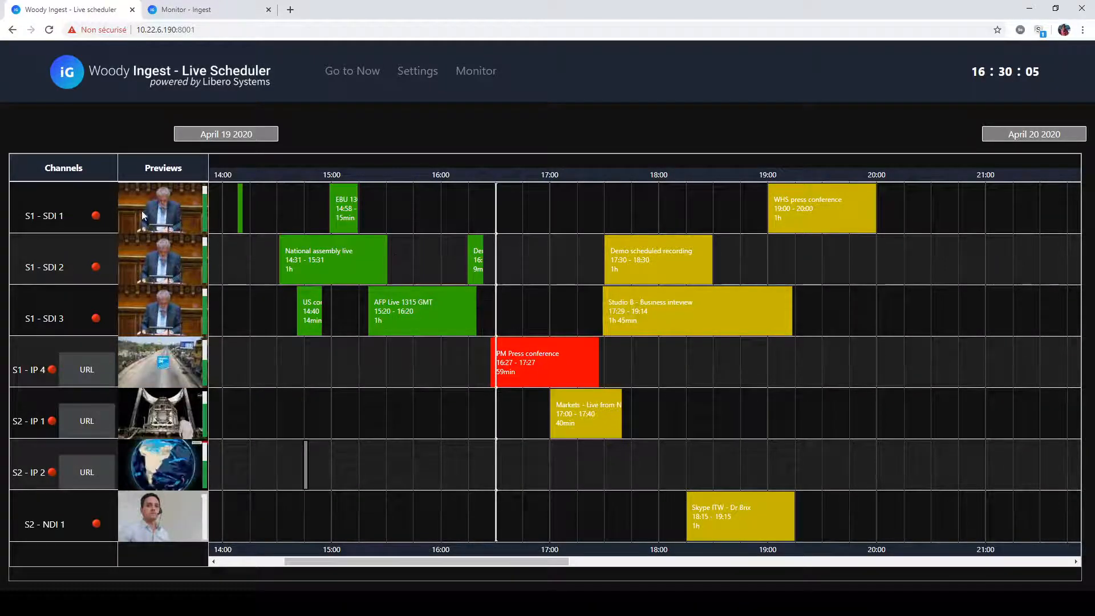
- Start a crash recording on channel S1 - SDI 1 and title it "Demo crash recording"
{"action": "left_click", "coordinate": [96, 217]}
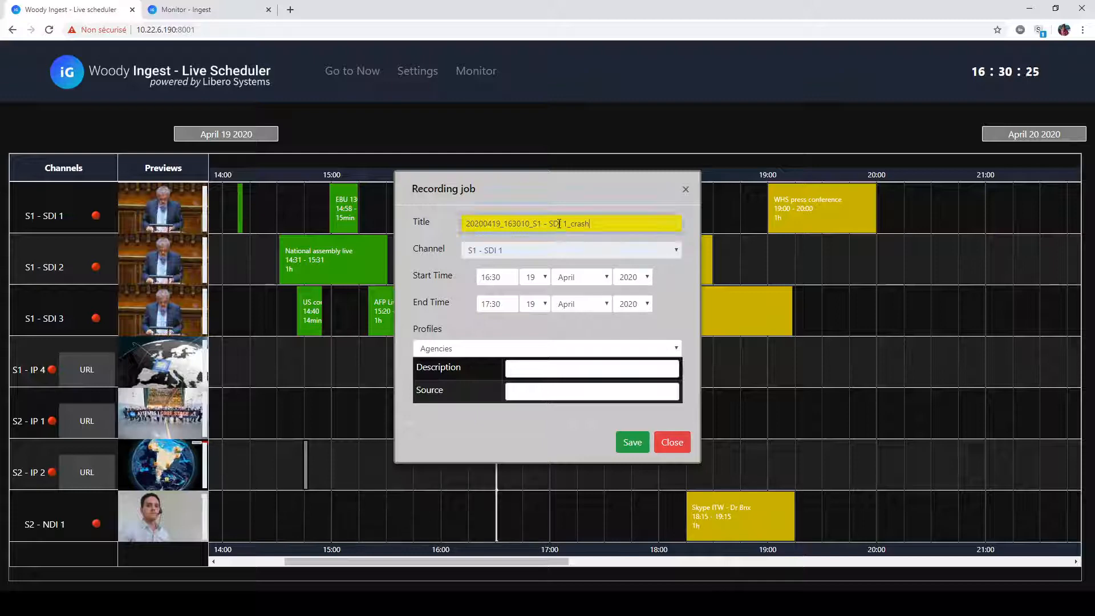
{"action": "triple_click", "coordinate": [561, 224]}
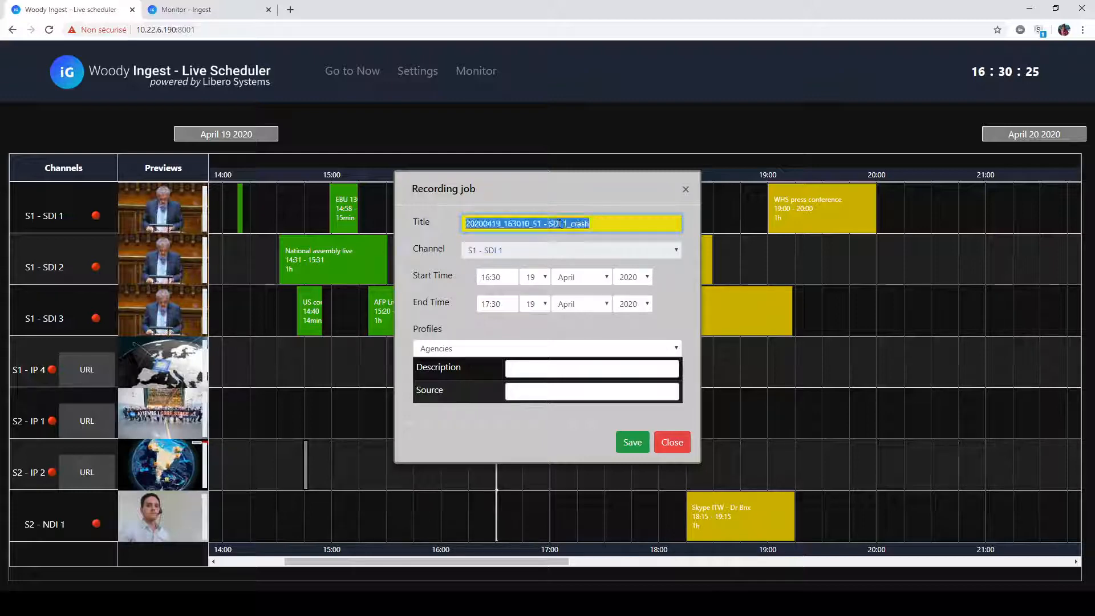
{"action": "type", "text": "Demo cr"}
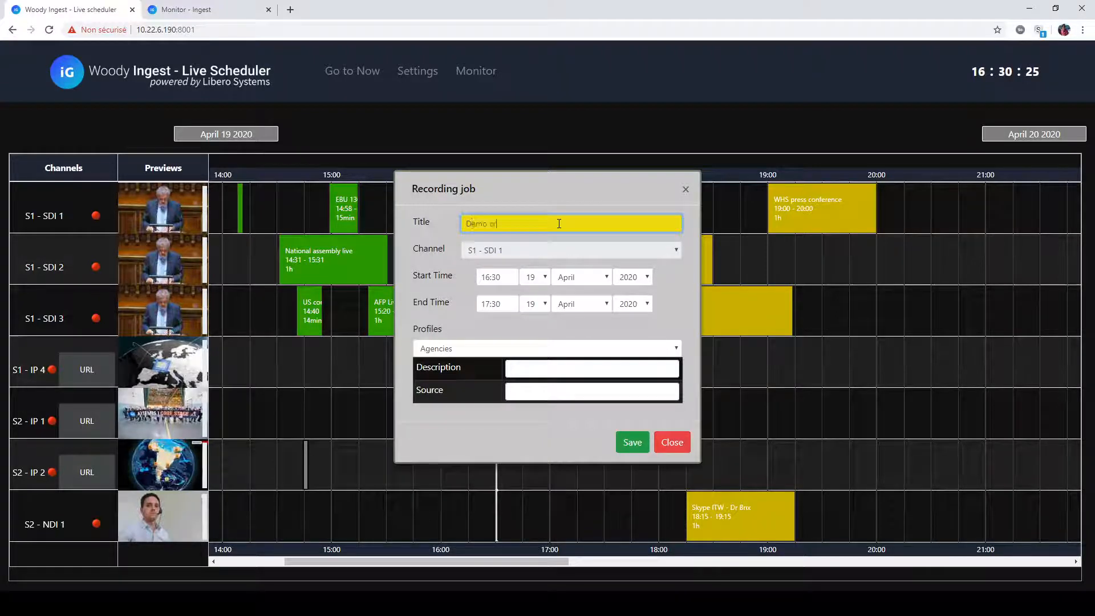
{"action": "type", "text": "ash recording"}
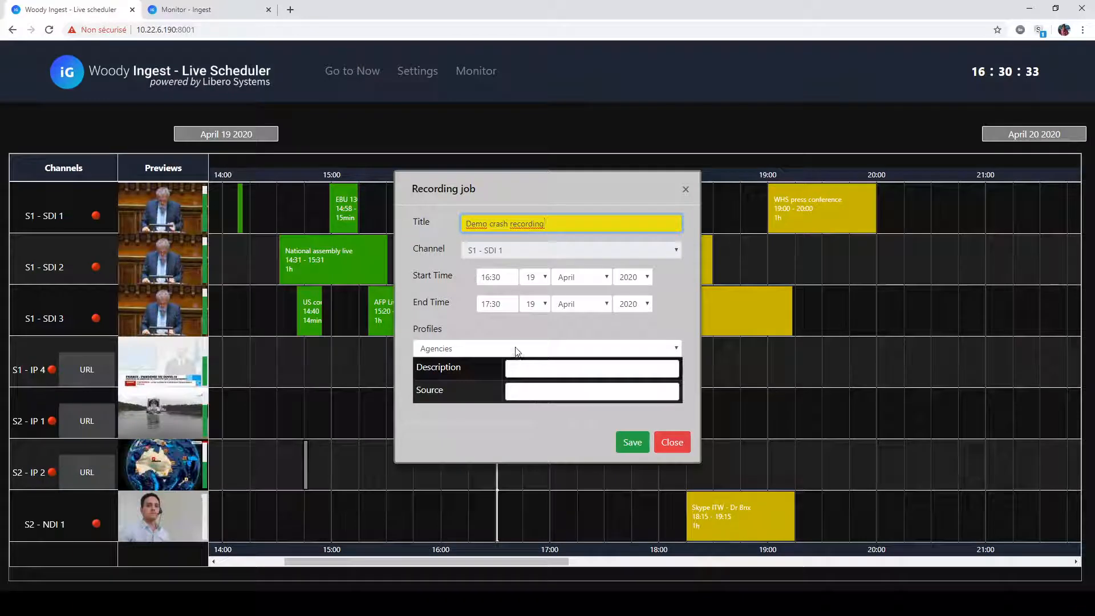
- Enter "This is my description" as the crash recording's description and EBU as its source, and save it
{"action": "left_click", "coordinate": [521, 366]}
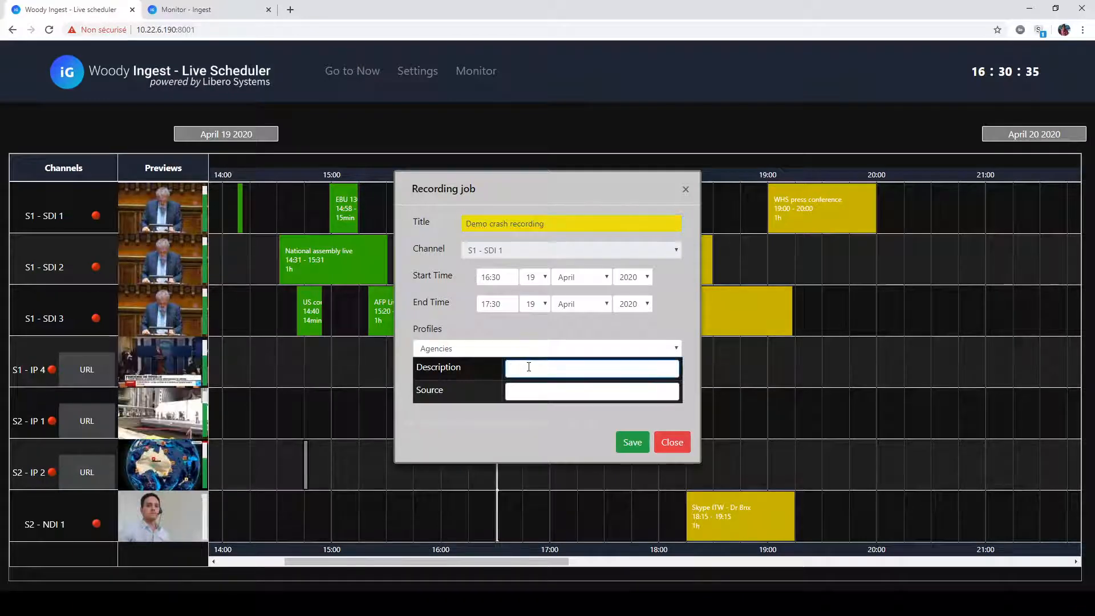
{"action": "type", "text": "This is my desc"}
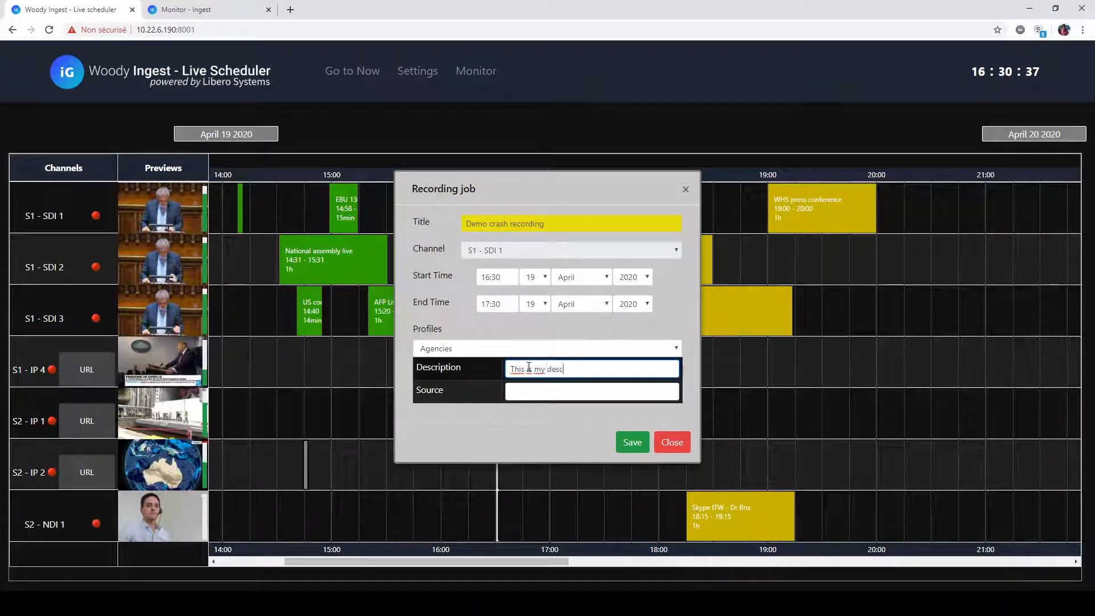
{"action": "type", "text": "ription"}
{"action": "left_click", "coordinate": [525, 392]}
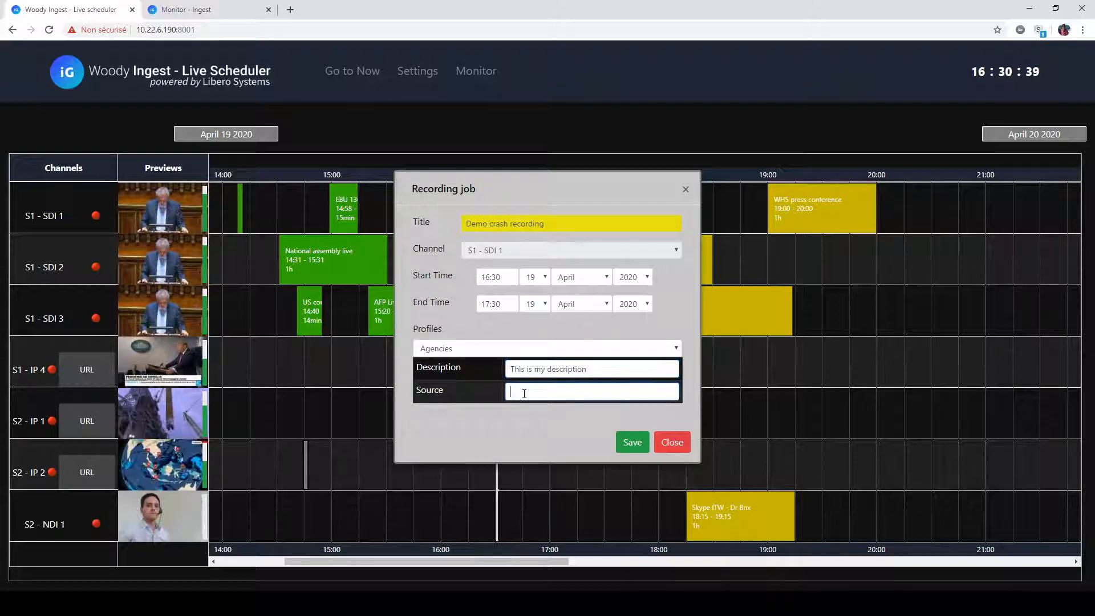
{"action": "type", "text": "EBU"}
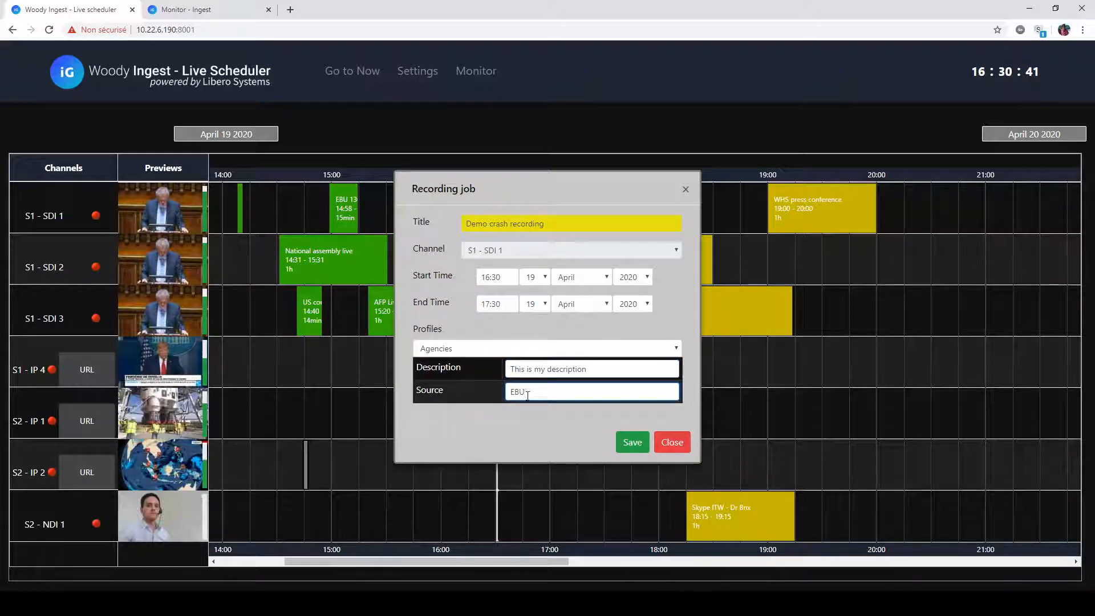
{"action": "left_click", "coordinate": [631, 447]}
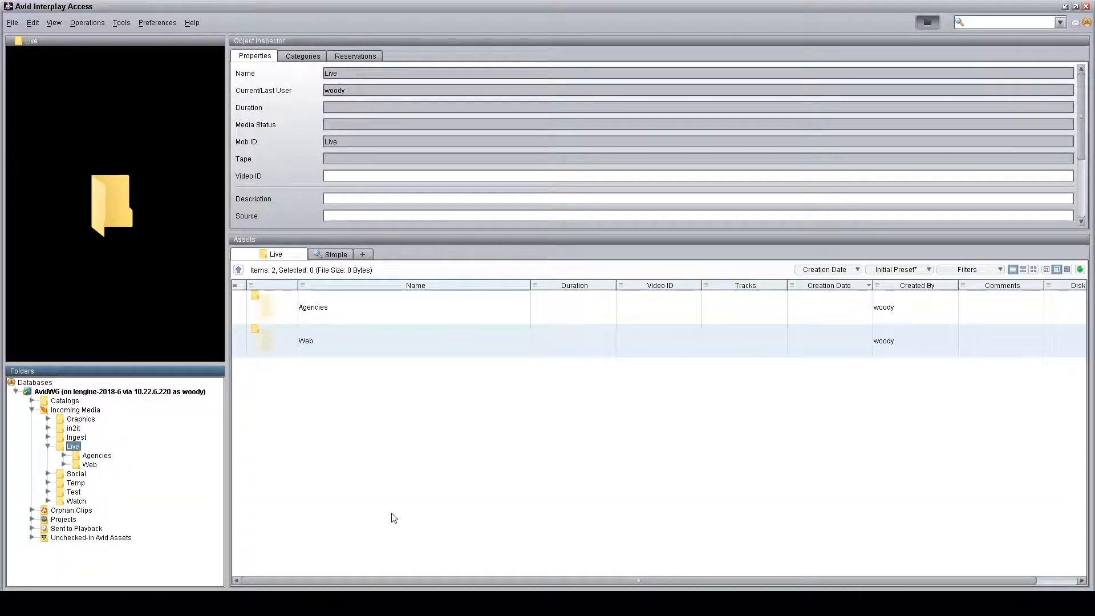
- In Avid Interplay Access, browse Live > Agencies > 2020-04-19 > EBU and inspect the Demo crash recording clip's properties
{"action": "left_click", "coordinate": [103, 456]}
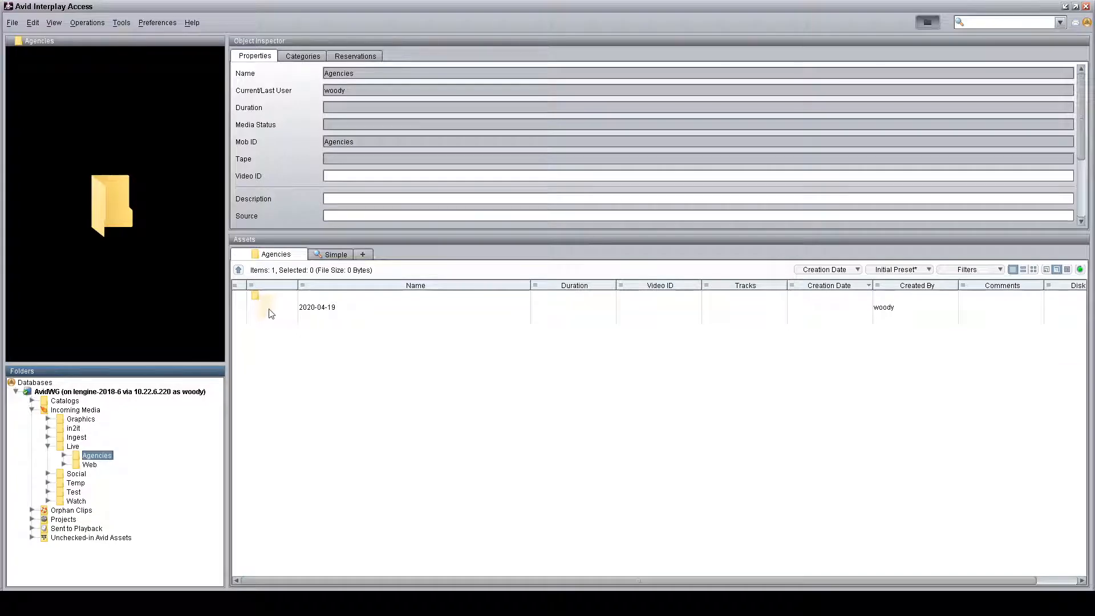
{"action": "double_click", "coordinate": [271, 313]}
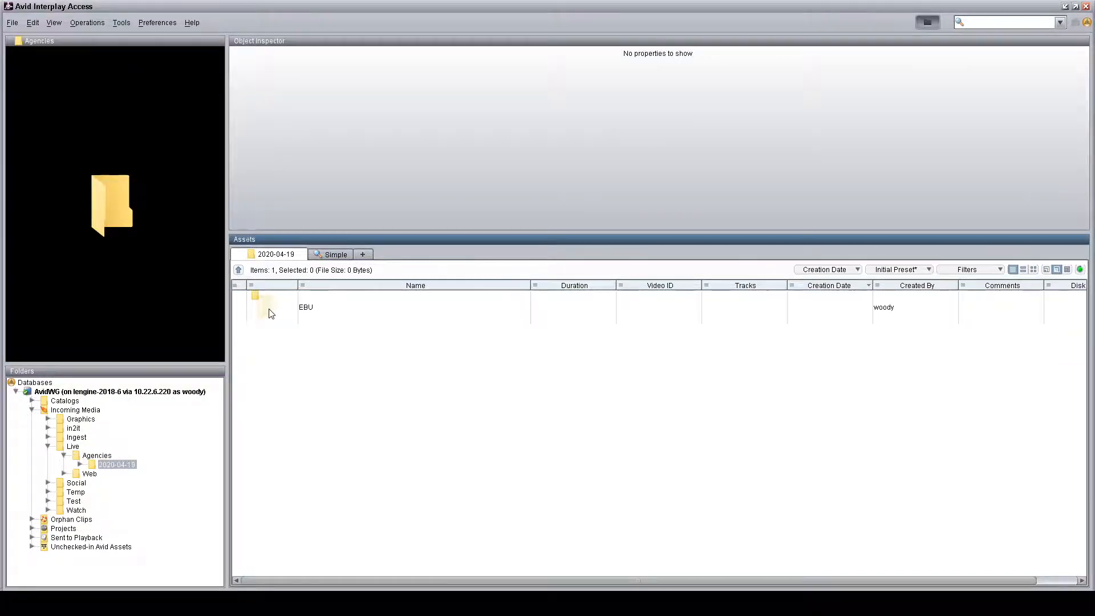
{"action": "left_click", "coordinate": [271, 313]}
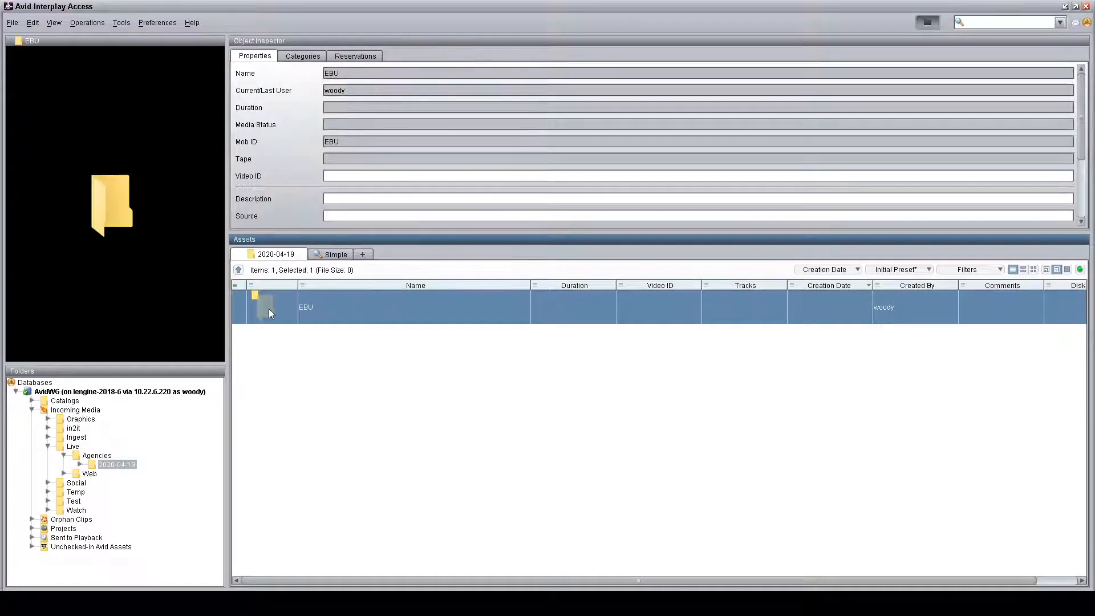
{"action": "double_click", "coordinate": [269, 310]}
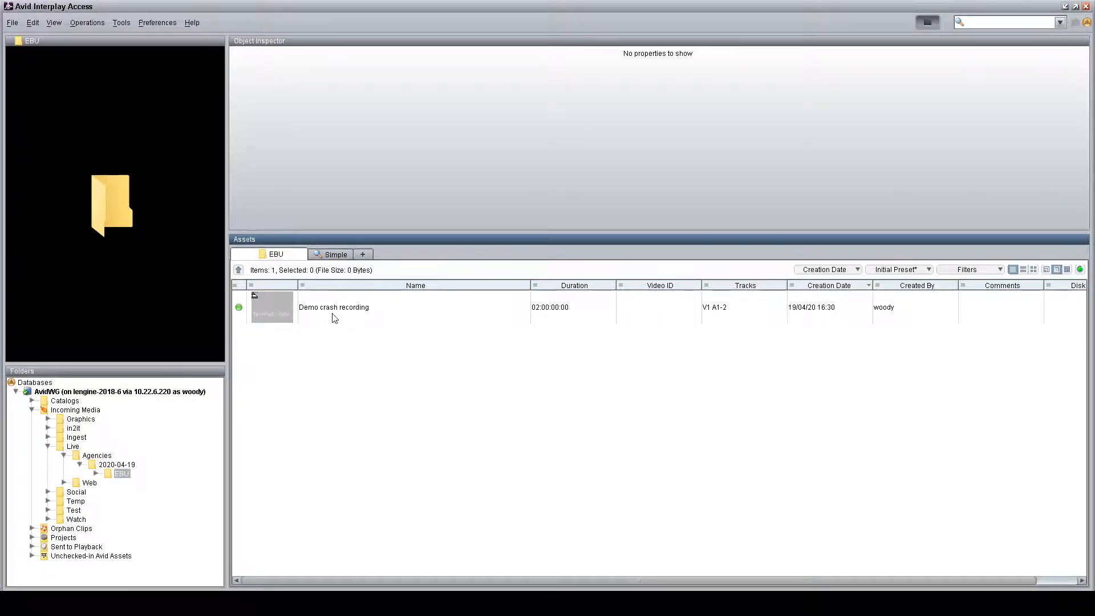
{"action": "left_click", "coordinate": [279, 315]}
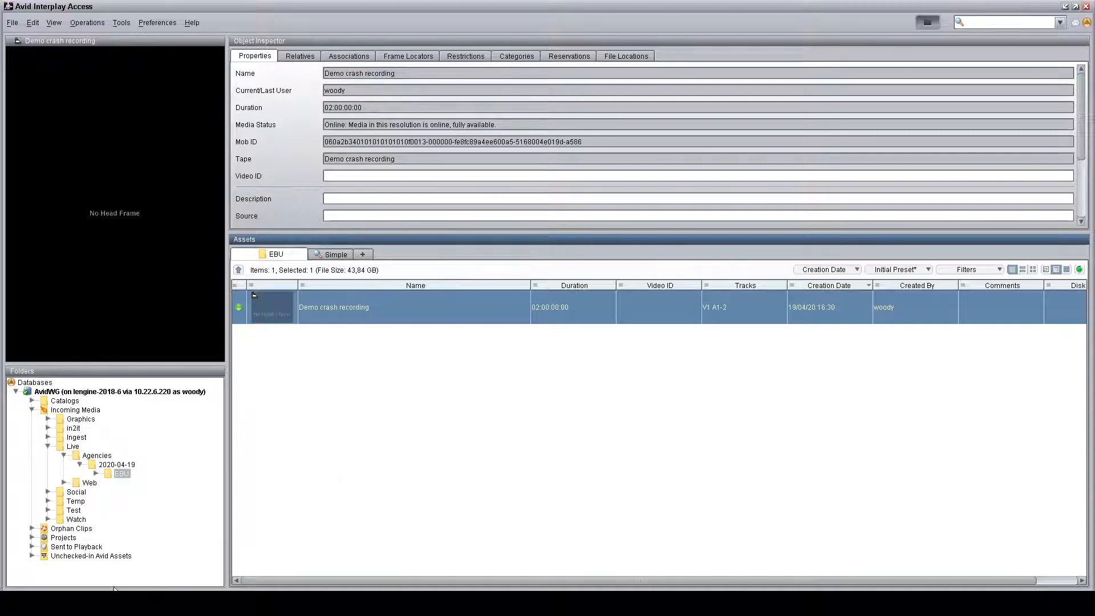
- Back in the Woody Ingest Live Scheduler, examine the IP URL option of a new 18:15 job on S1 - IP 4, and close without saving
{"action": "key", "text": "alt+Tab"}
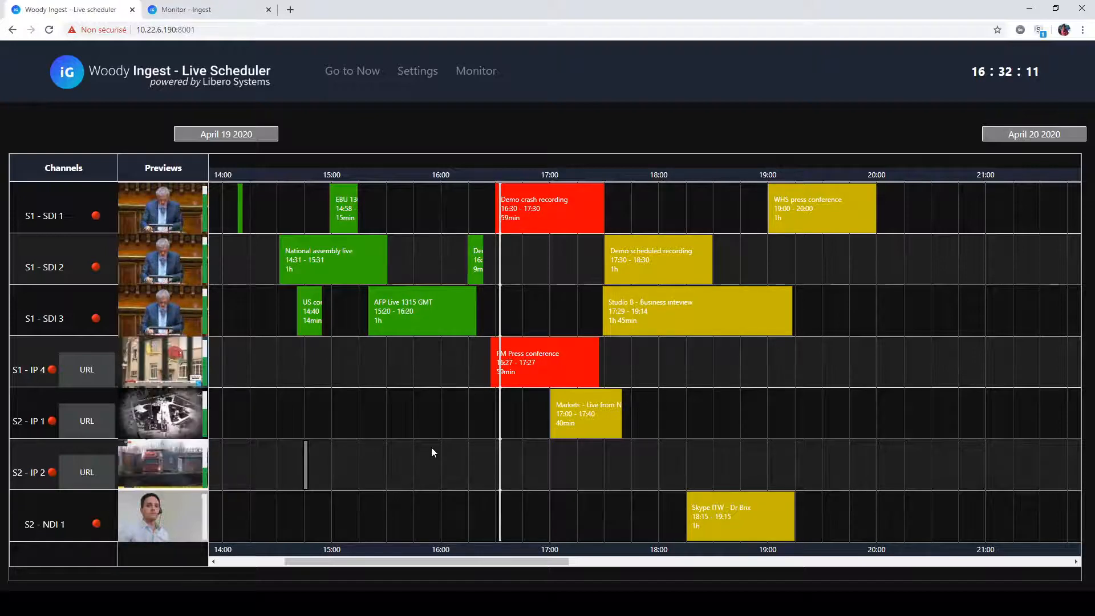
{"action": "left_click", "coordinate": [687, 369]}
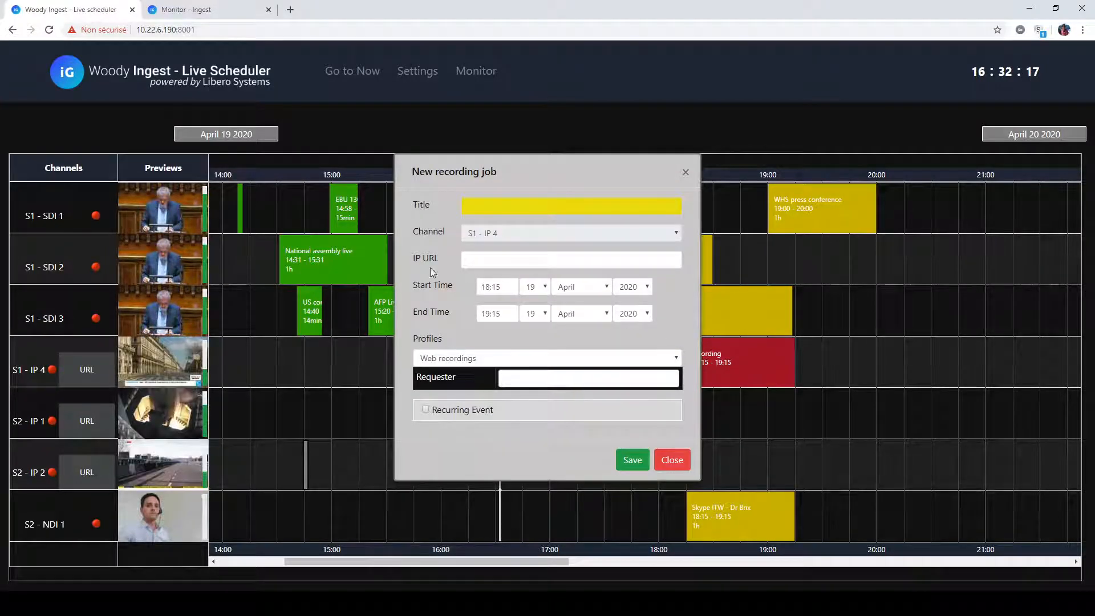
{"action": "left_click_drag", "start_coordinate": [414, 260], "coordinate": [496, 256]}
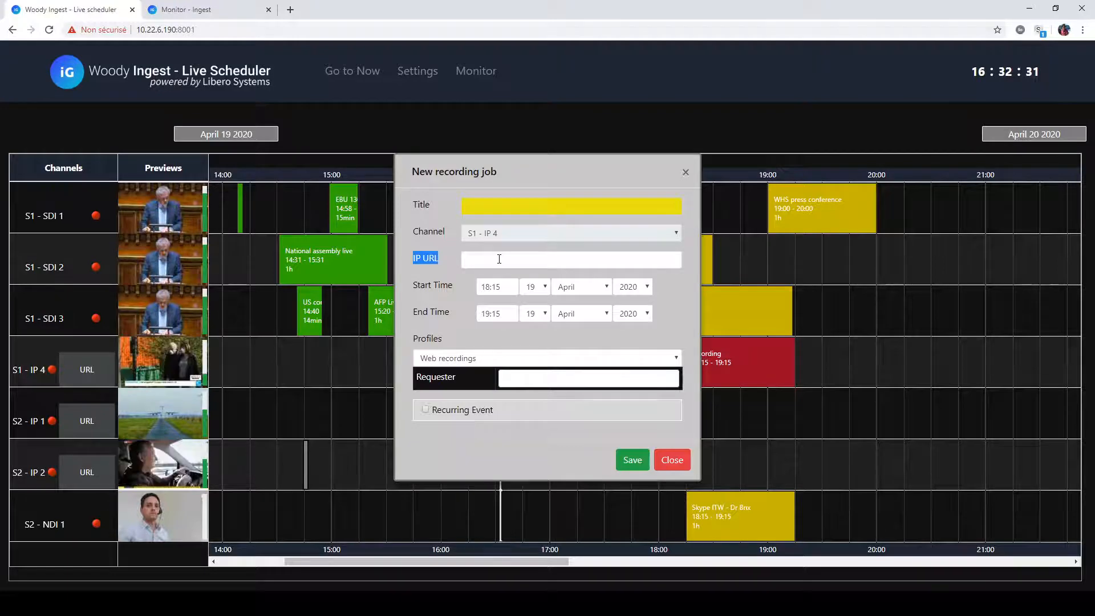
{"action": "left_click", "coordinate": [685, 172]}
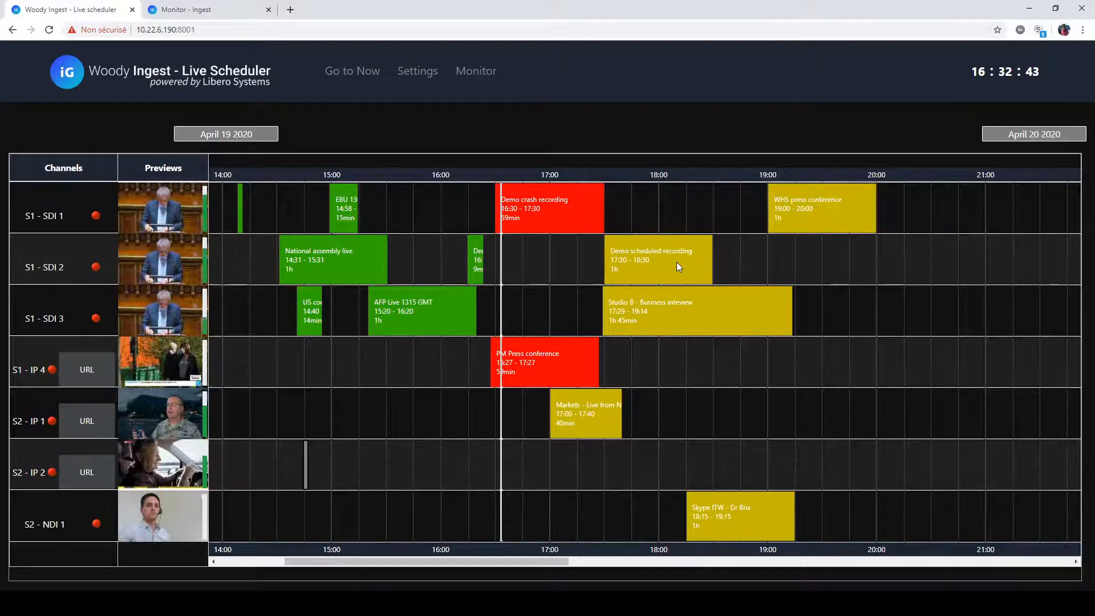
- Move the WHS press conference job to channel S1 - SDI 2, keeping its 19:00 to 20:00 slot
{"action": "mouse_move", "coordinate": [798, 230]}
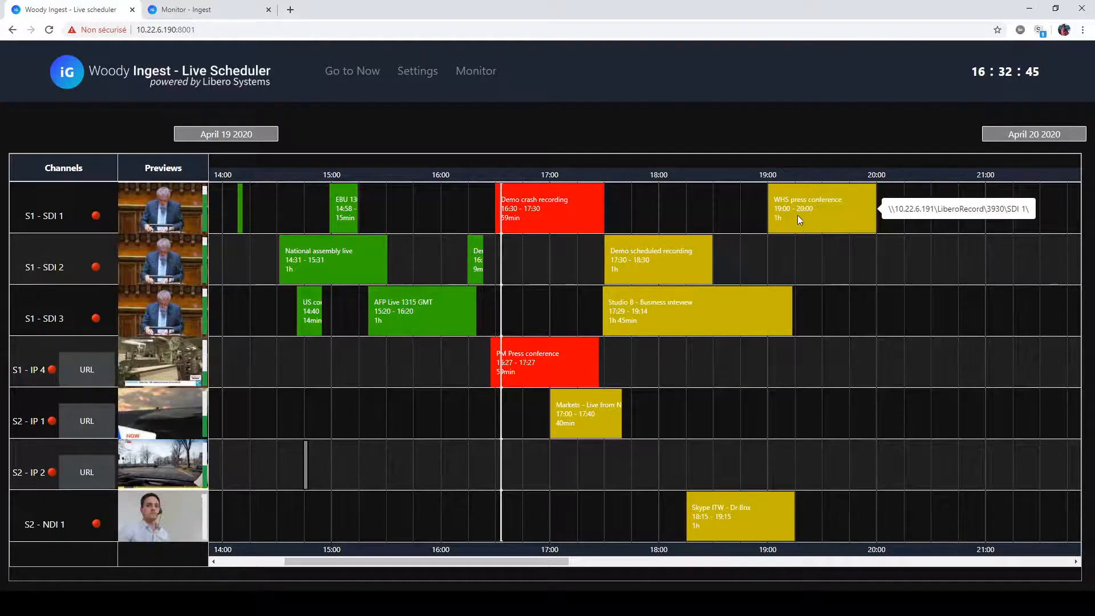
{"action": "left_click_drag", "start_coordinate": [799, 250], "coordinate": [768, 258]}
{"action": "mouse_move", "coordinate": [701, 251]}
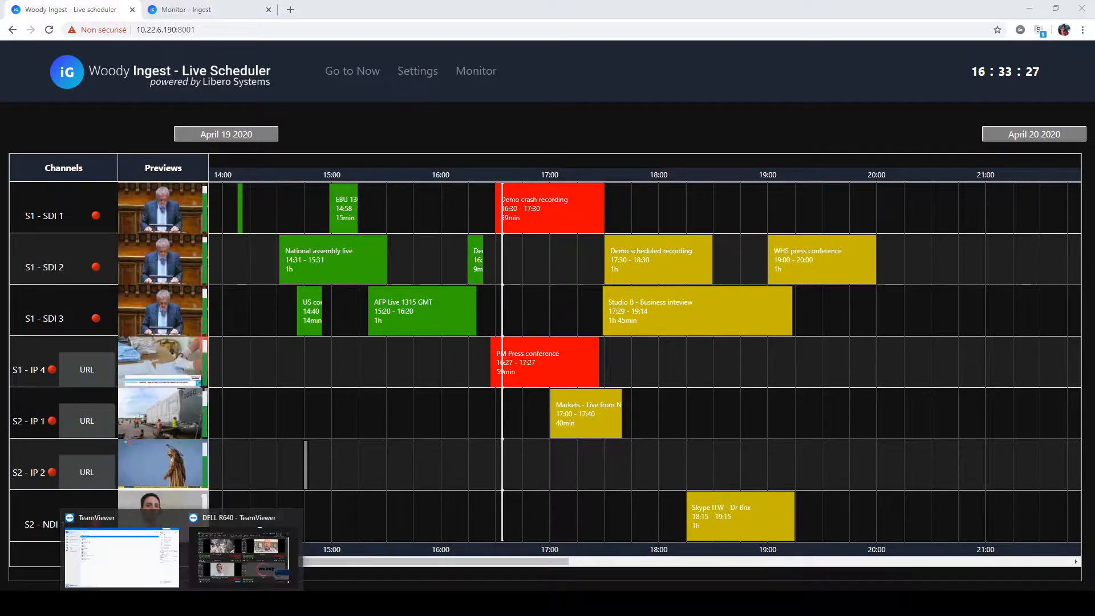
- Examine the encoder feeds of Woody Live Ingest in the DELL R640 TeamViewer session, and return to the Live Scheduler
{"action": "left_click", "coordinate": [240, 562]}
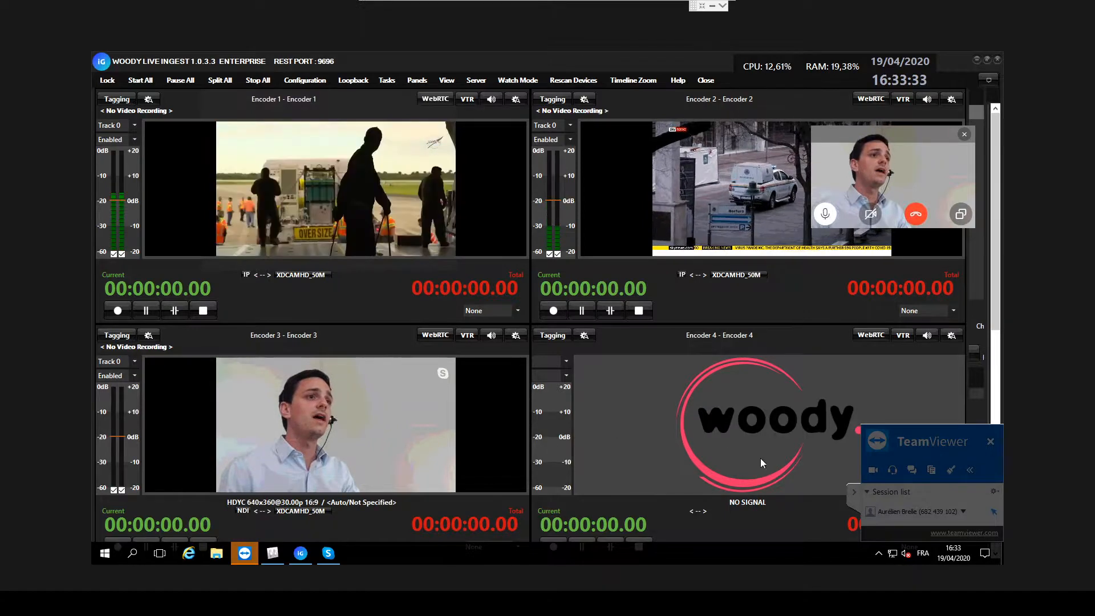
{"action": "left_click", "coordinate": [855, 492]}
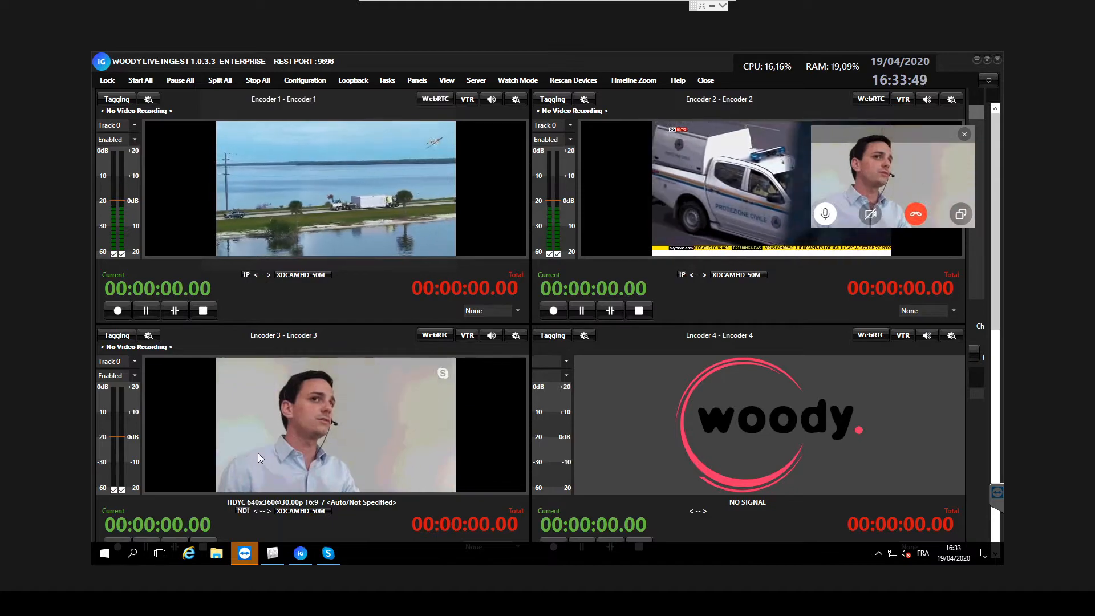
{"action": "left_click", "coordinate": [85, 603]}
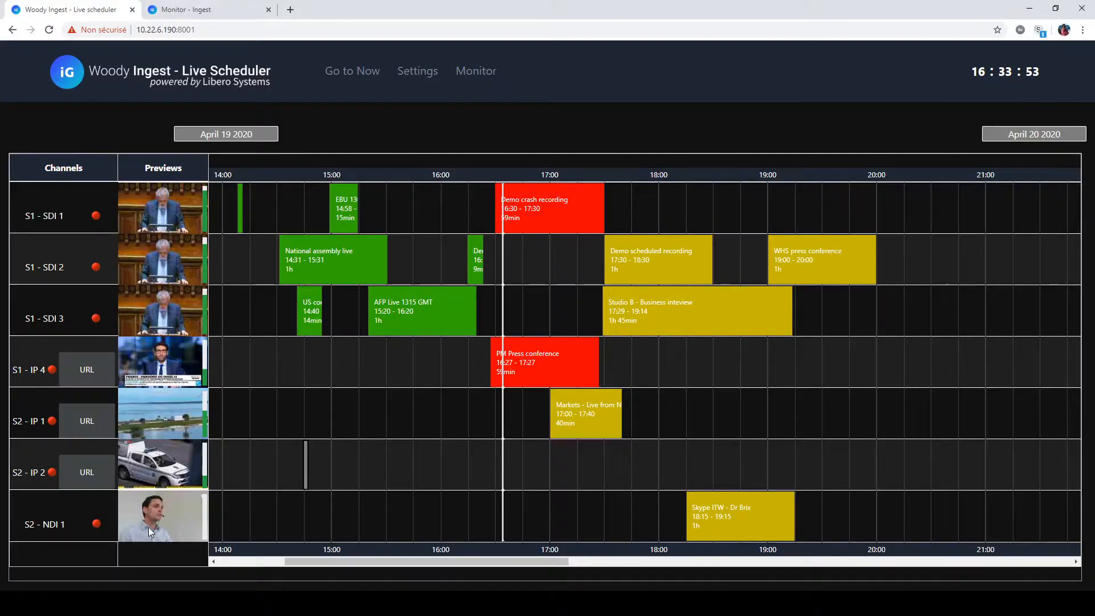